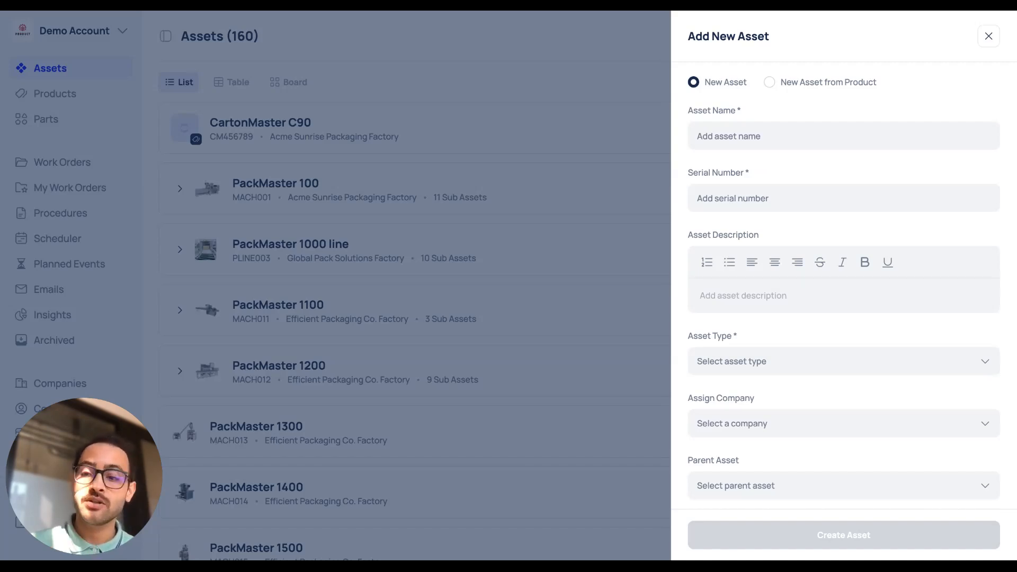
# Enter Tesla Model Y as the new asset's name and TesY as its serial number.
pyautogui.click(843, 136)
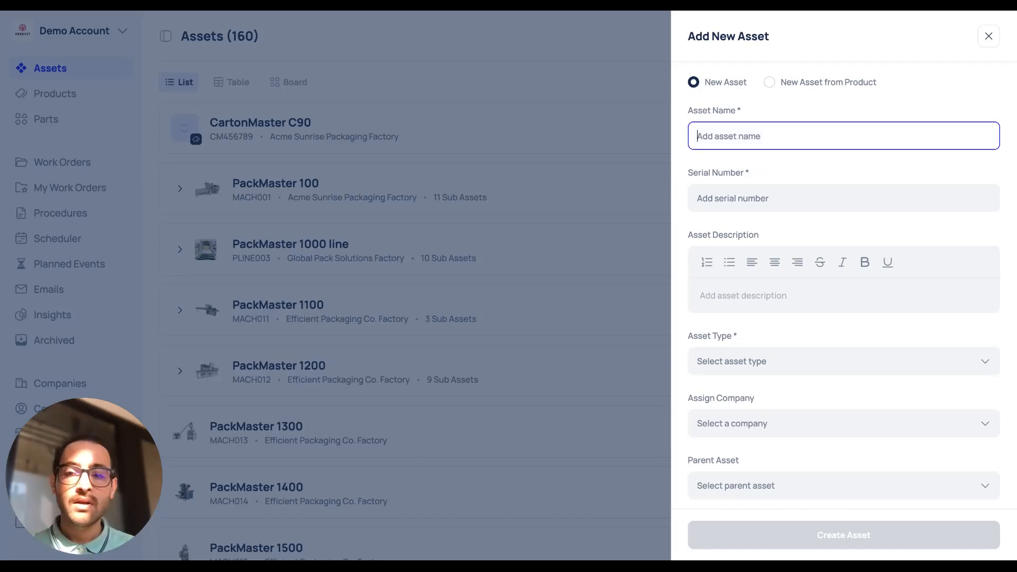
pyautogui.write('Tesla Model Y')
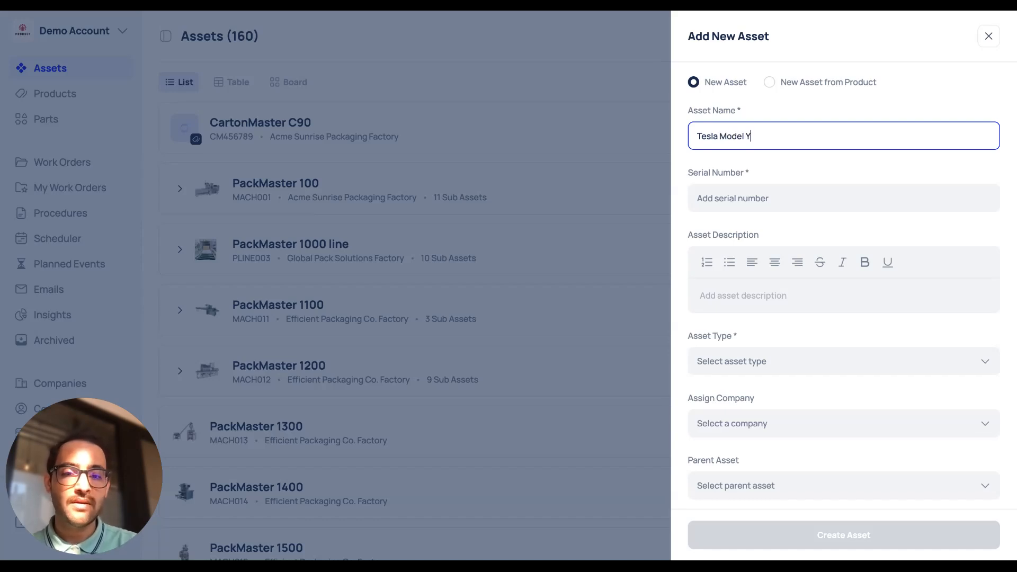
pyautogui.click(735, 203)
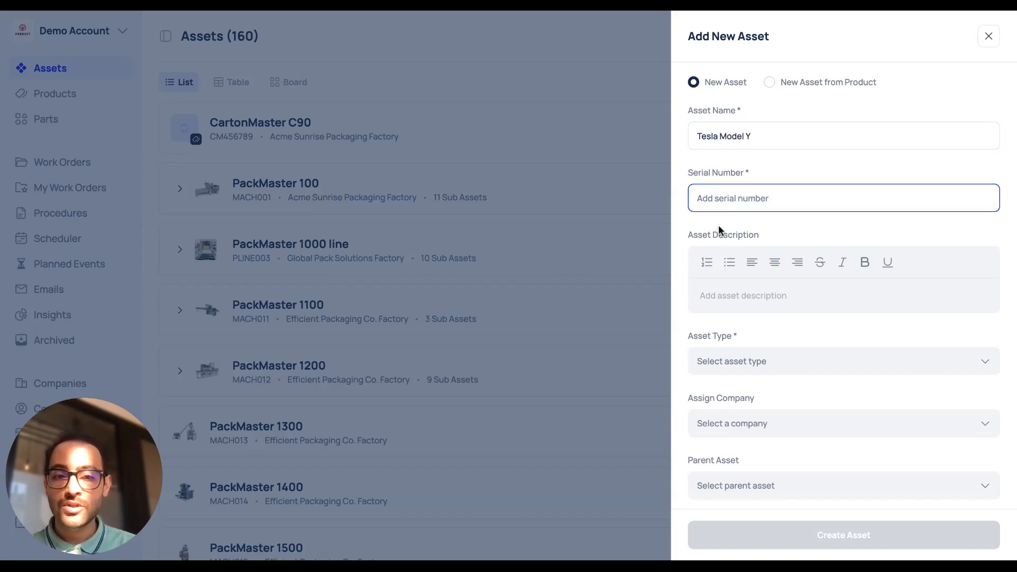
pyautogui.write('Tes')
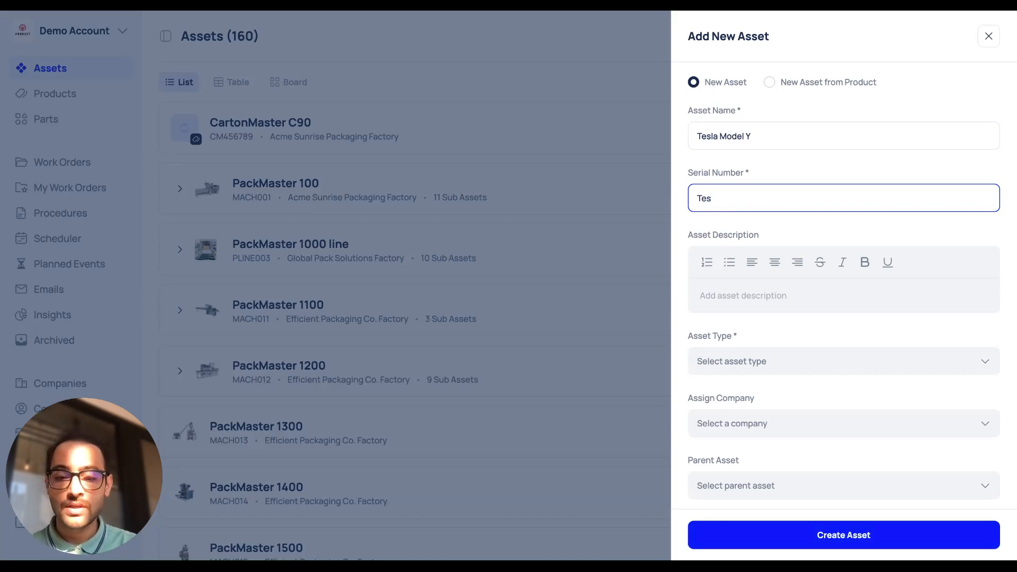
pyautogui.write('Y')
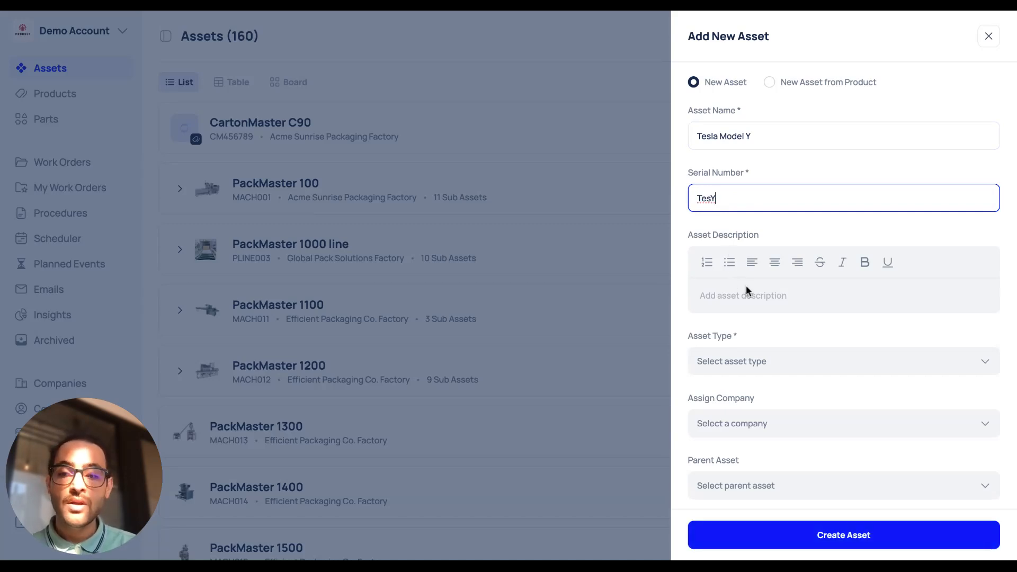
# Set the asset type to Machine.
pyautogui.scroll(-1, 756, 314)
pyautogui.scroll(-2, 756, 314)
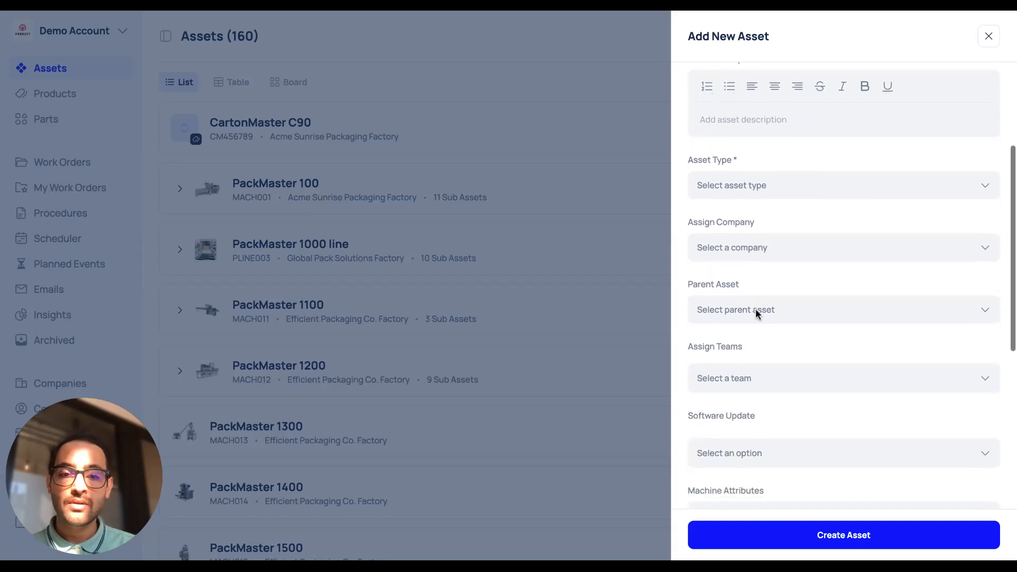
pyautogui.click(874, 185)
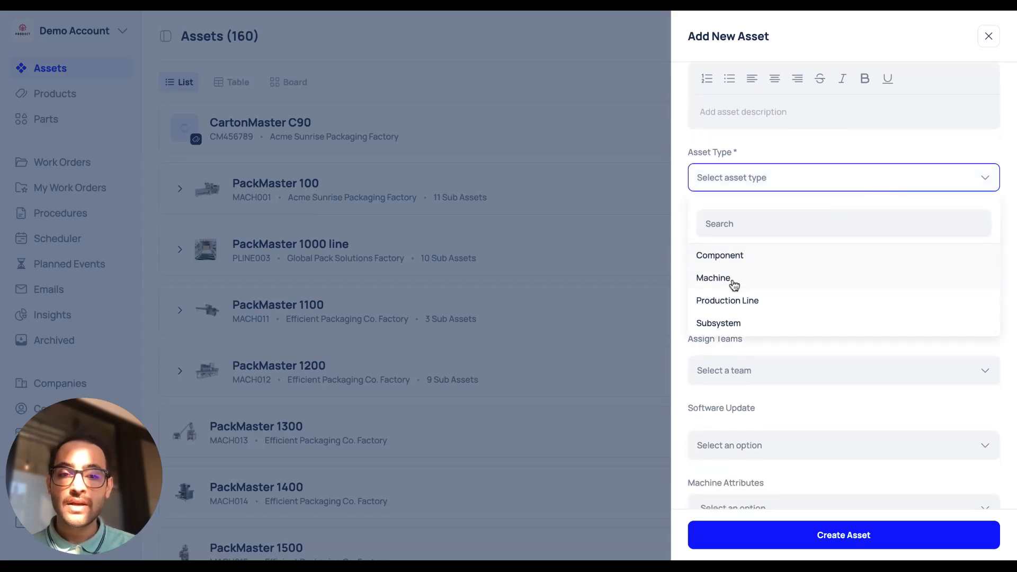
pyautogui.click(768, 278)
# Assign the asset to the company AMBER INDUSTRIES and set its parent asset to PackMaster 9400.
pyautogui.scroll(-2, 691, 220)
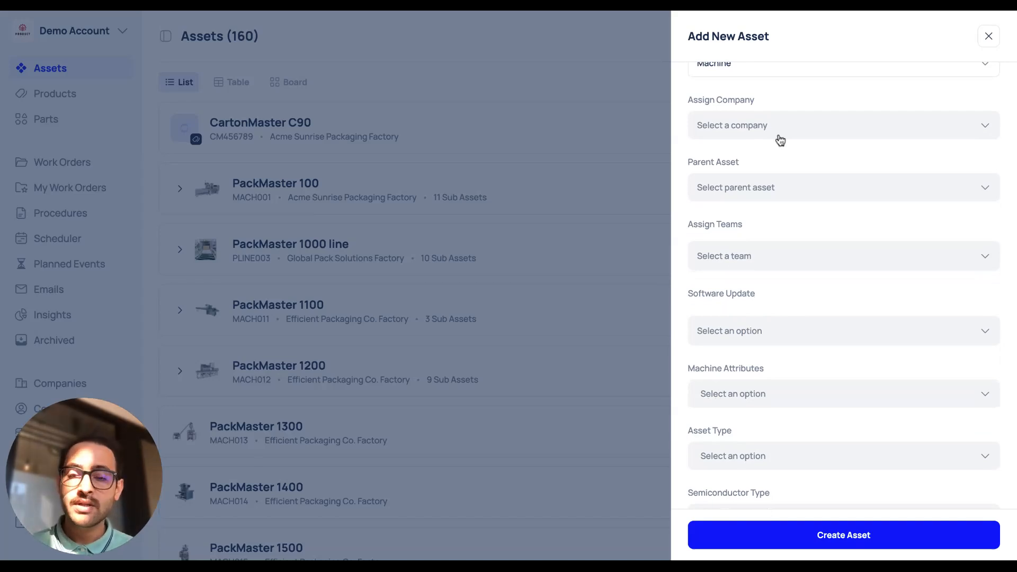
pyautogui.click(878, 139)
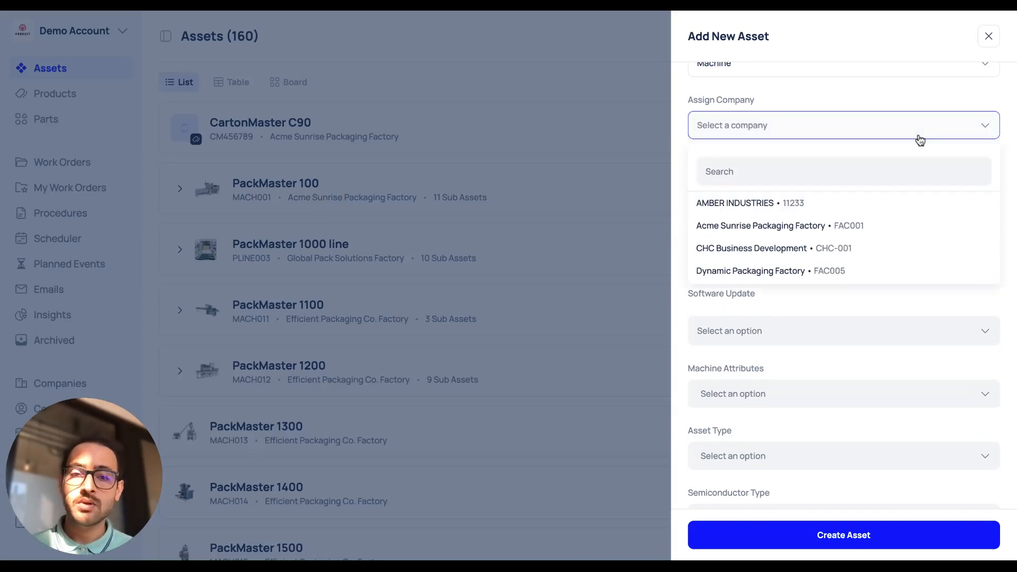
pyautogui.click(750, 207)
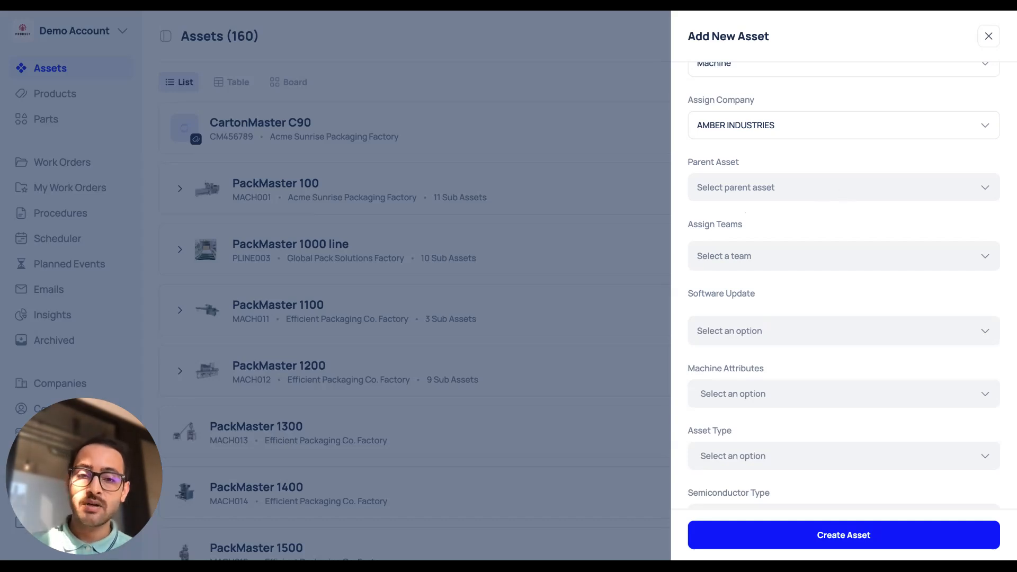
pyautogui.click(843, 188)
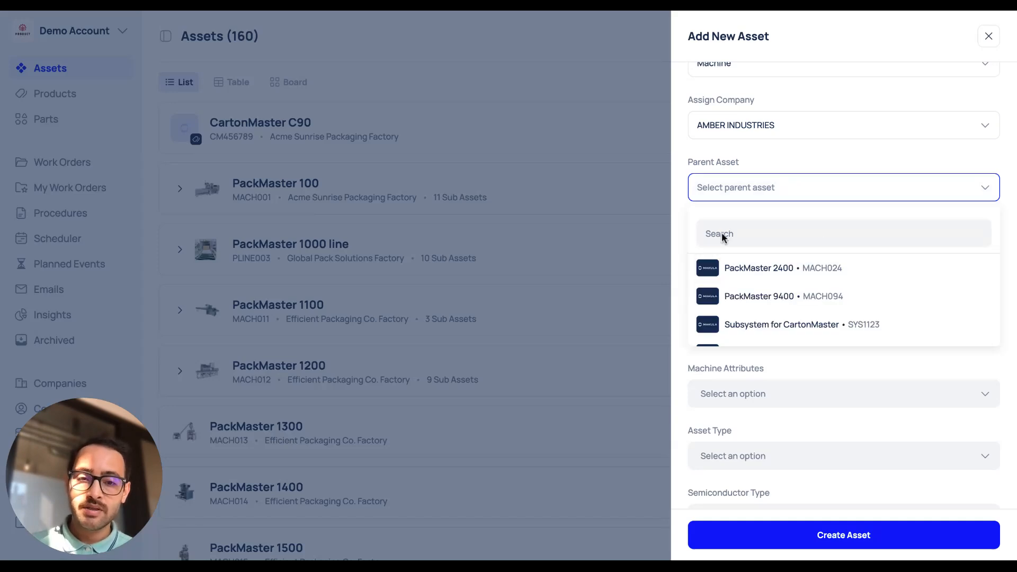
pyautogui.click(762, 297)
# Set the software update to V4.
pyautogui.scroll(-2, 737, 153)
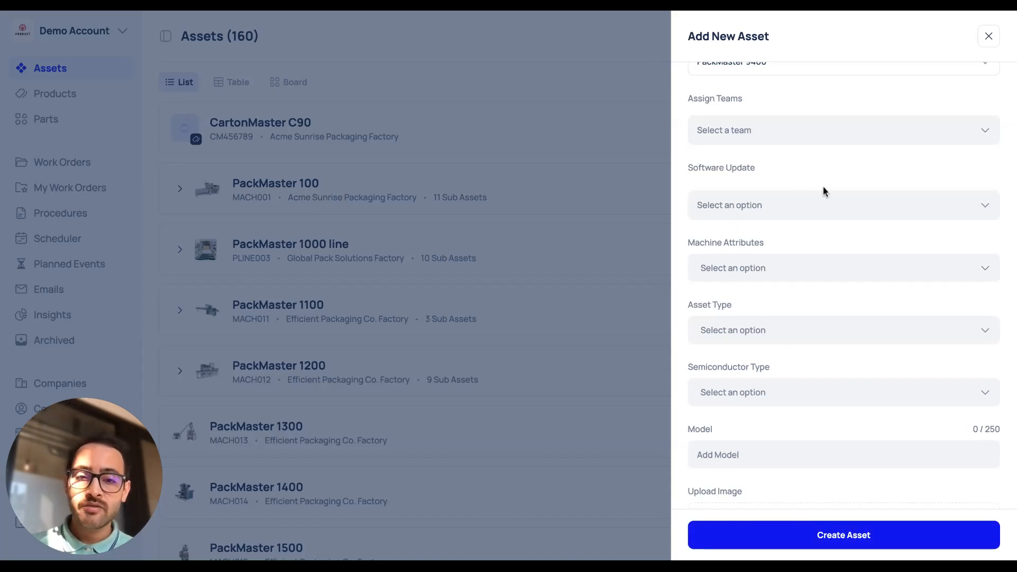
pyautogui.click(852, 206)
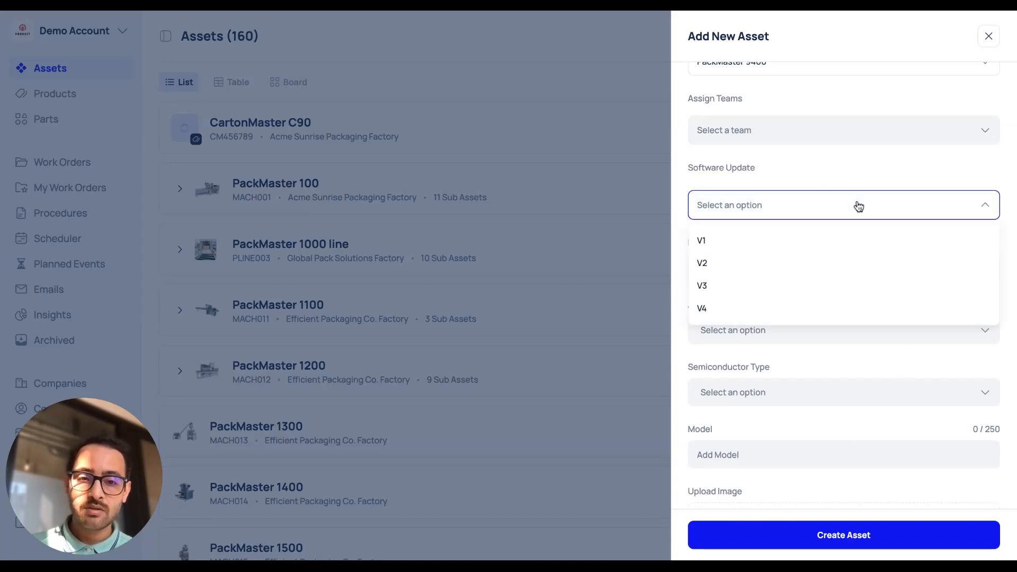
pyautogui.click(724, 313)
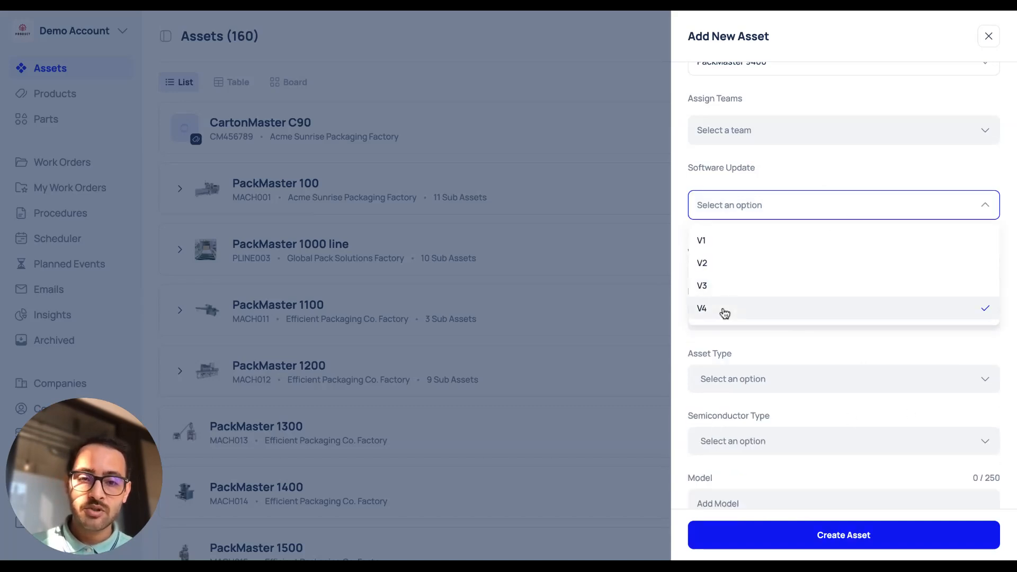
pyautogui.click(677, 218)
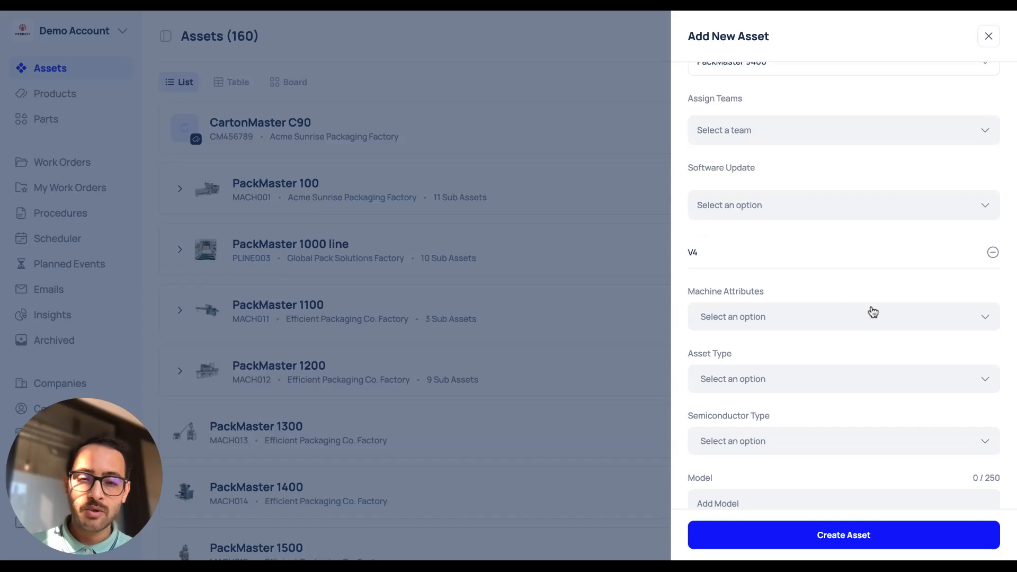
# Set the machine attribute to Newly installed.
pyautogui.scroll(-3, 869, 311)
pyautogui.click(836, 218)
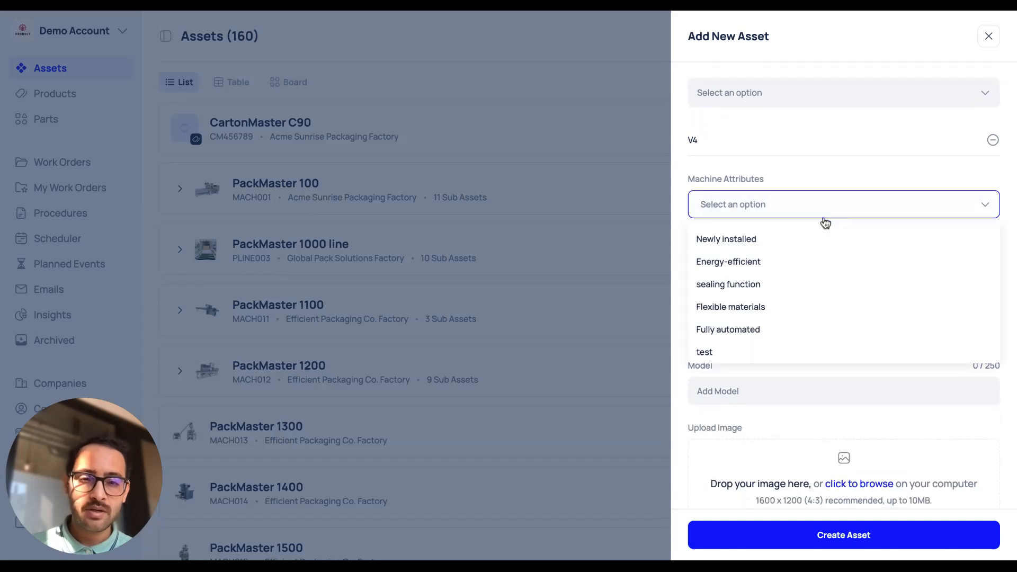
pyautogui.click(770, 245)
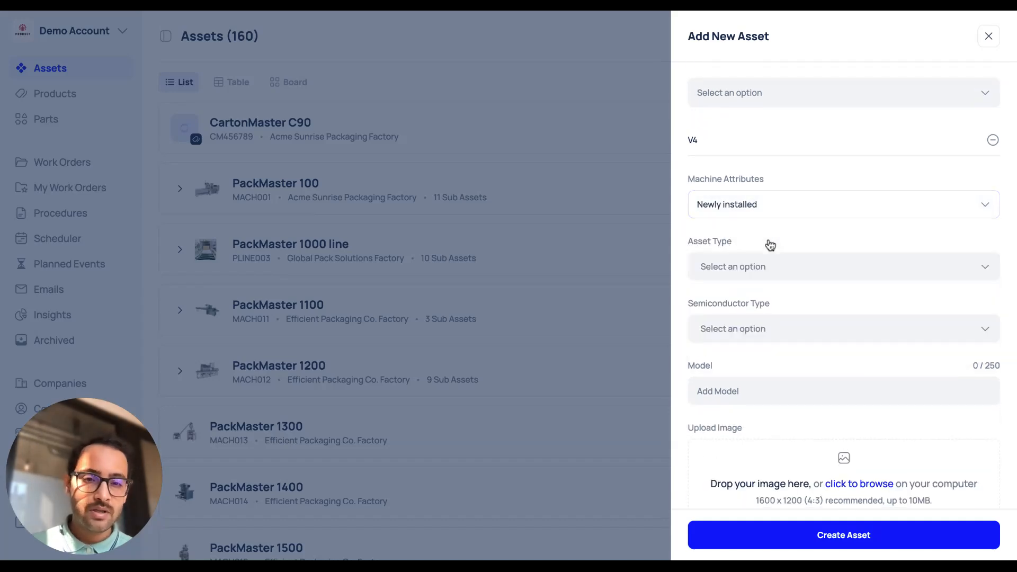
pyautogui.click(806, 275)
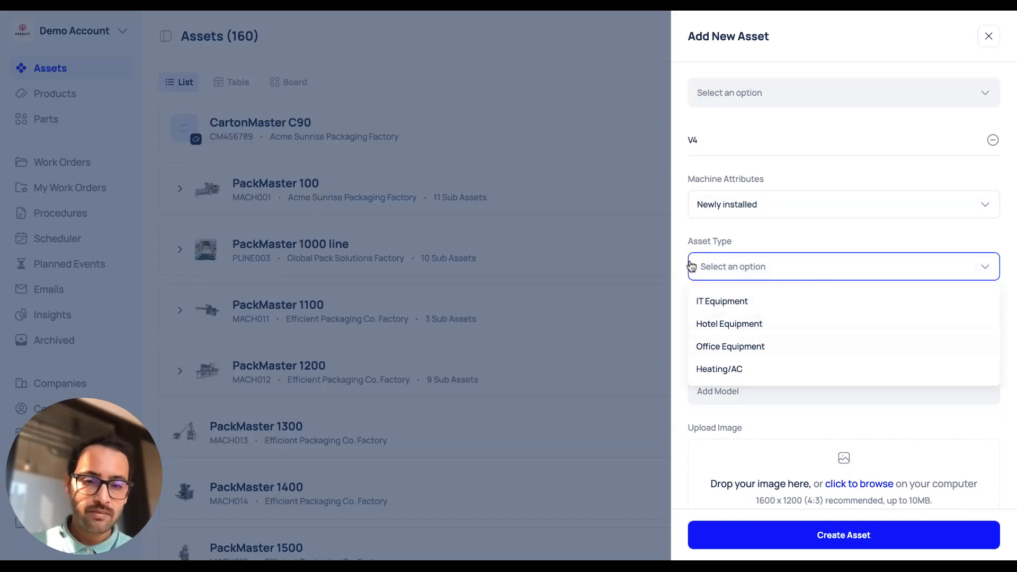
pyautogui.click(671, 259)
# Set the semiconductor type to Diode.
pyautogui.scroll(-1, 742, 339)
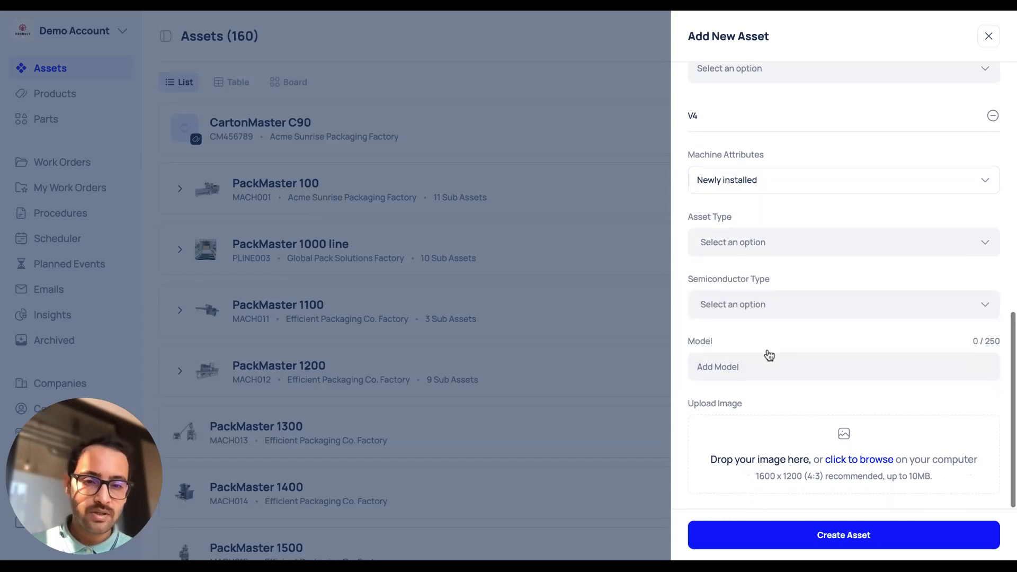
pyautogui.click(842, 306)
pyautogui.click(773, 345)
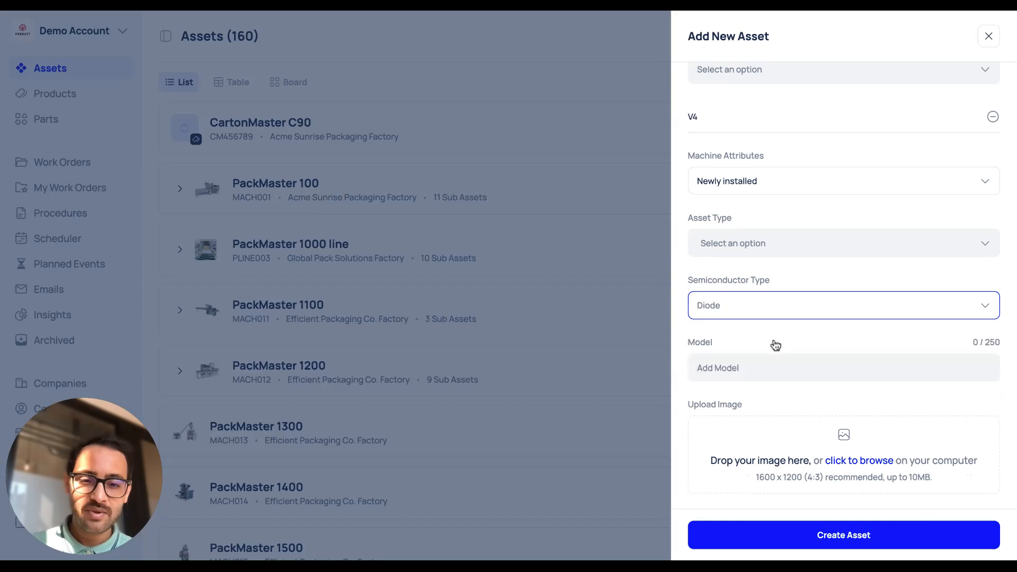
# Enter 2026 as the model and create the asset.
pyautogui.click(730, 373)
pyautogui.write('2026')
pyautogui.click(678, 374)
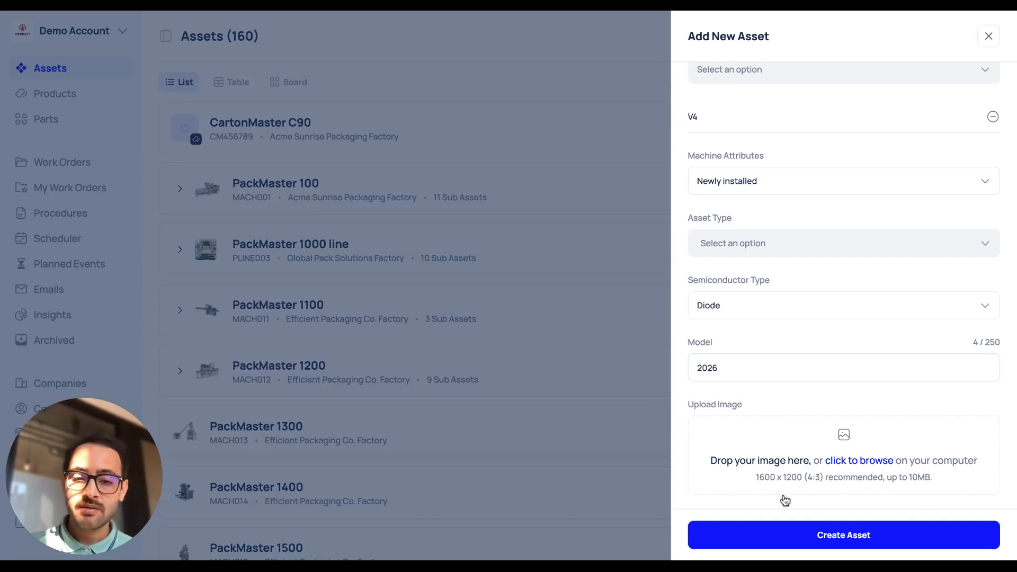
pyautogui.click(828, 536)
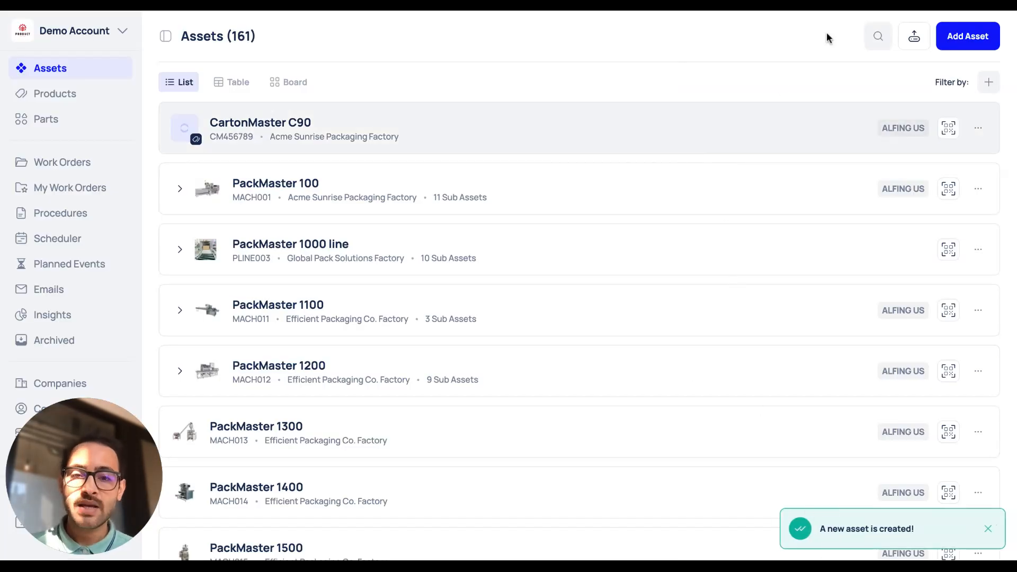
# Search the assets for TesY and open the Tesla Model Y asset.
pyautogui.click(878, 36)
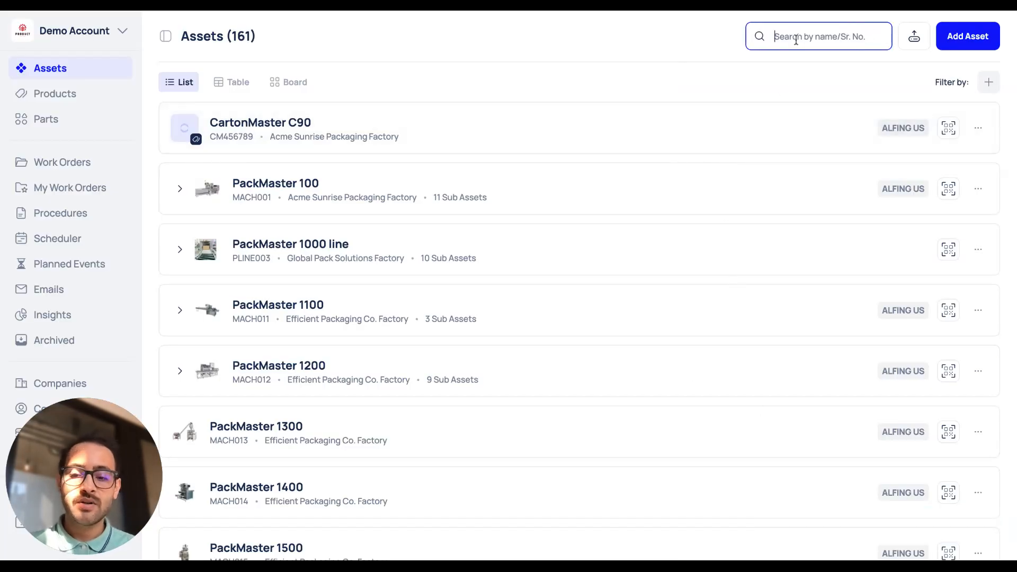
pyautogui.write('Tes')
pyautogui.write('t')
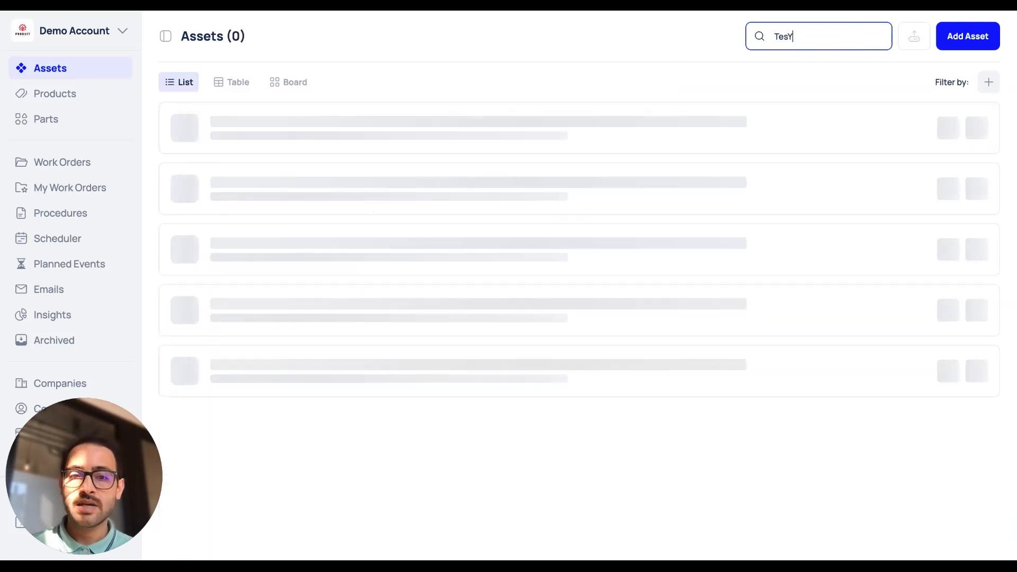
pyautogui.click(261, 137)
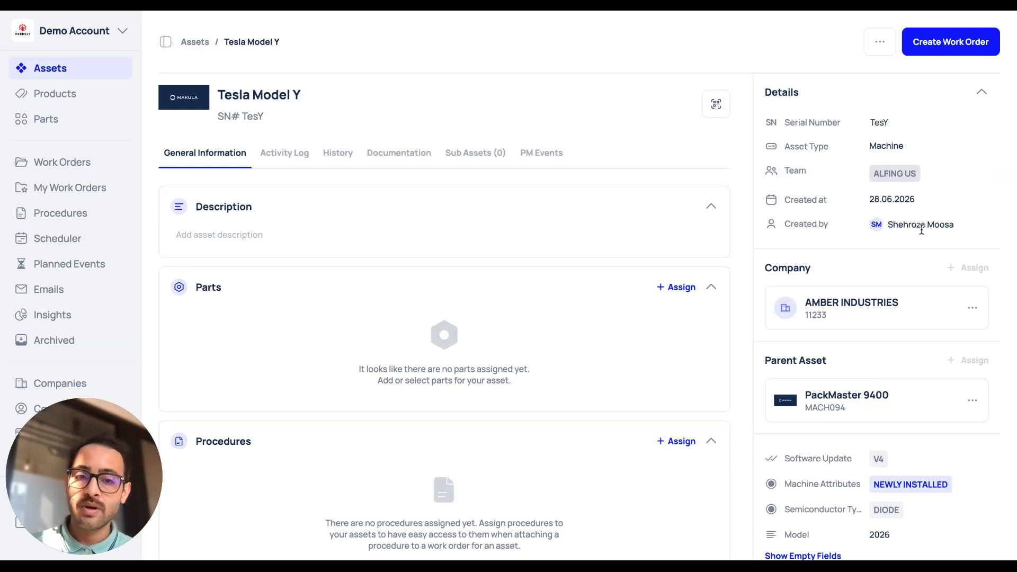
# Show the empty fields in the asset's details.
pyautogui.scroll(-1, 860, 274)
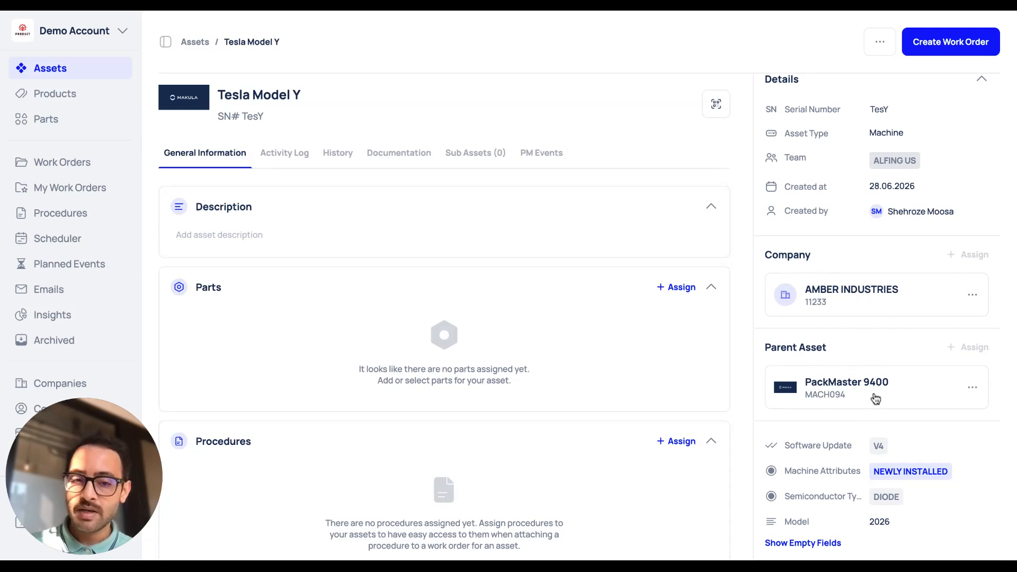
pyautogui.click(800, 543)
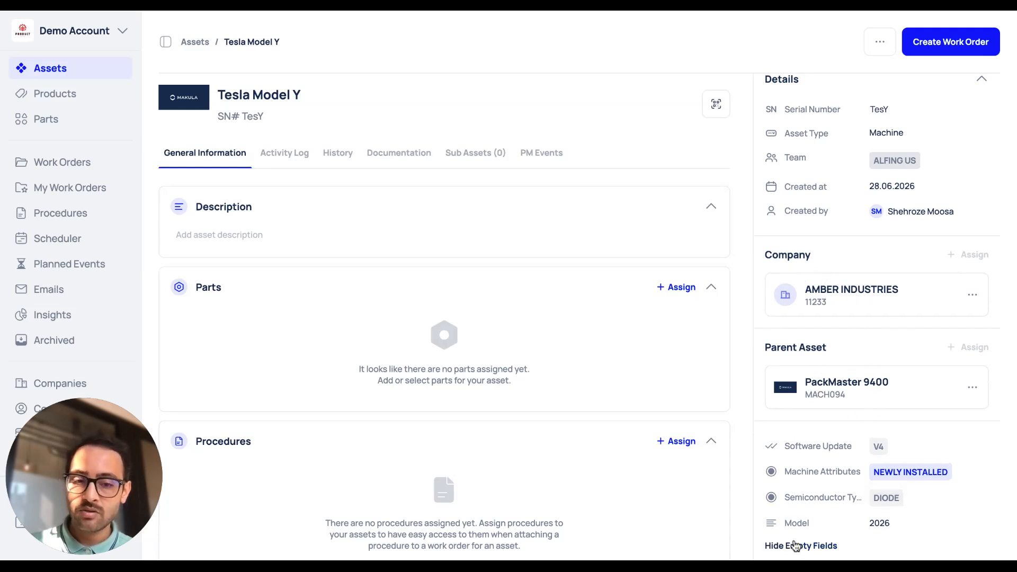
pyautogui.scroll(-5, 818, 450)
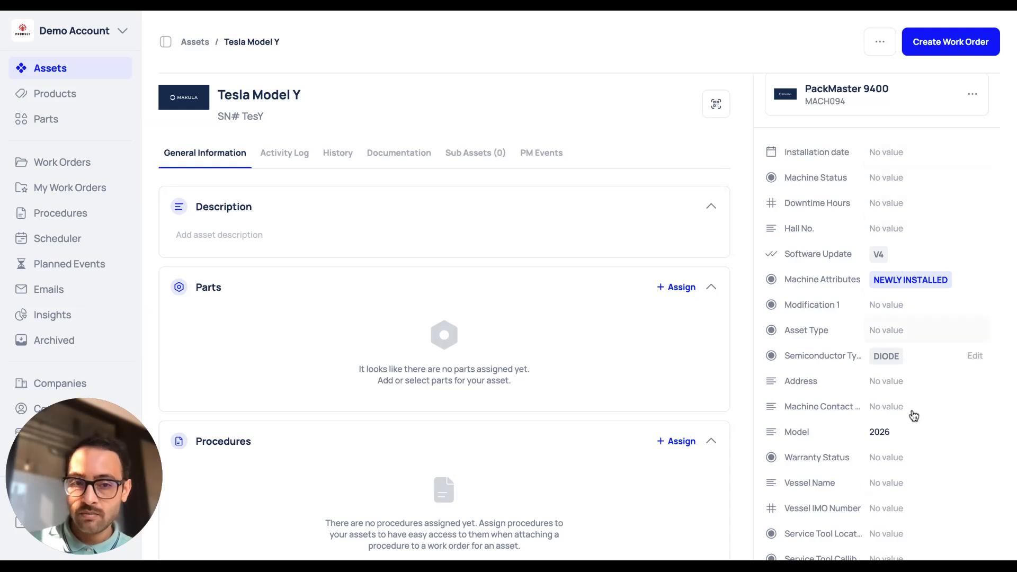
pyautogui.scroll(-1, 911, 491)
pyautogui.scroll(-1, 911, 490)
pyautogui.scroll(7, 908, 488)
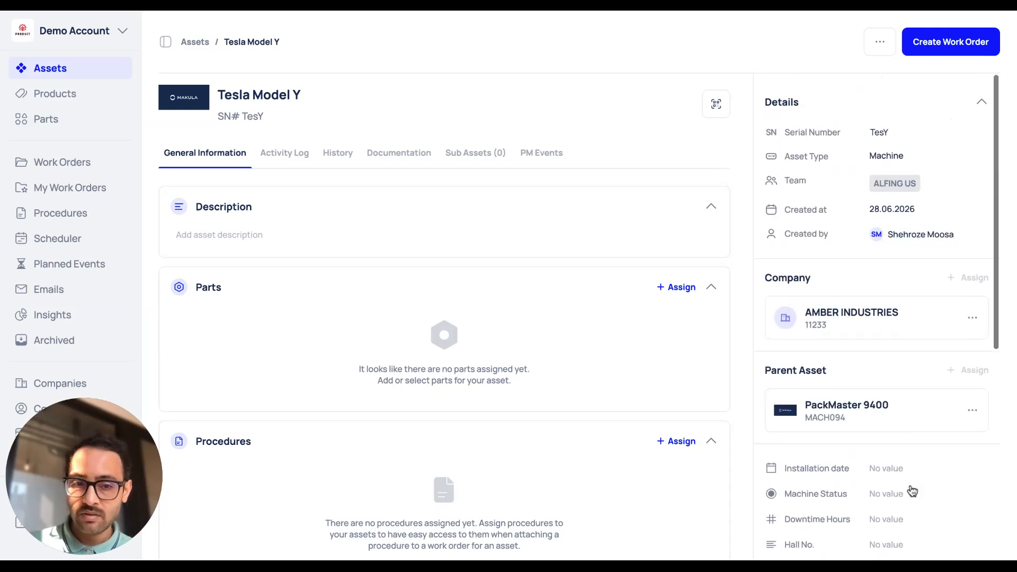
# Set the installation date to 27 June 2026.
pyautogui.click(892, 466)
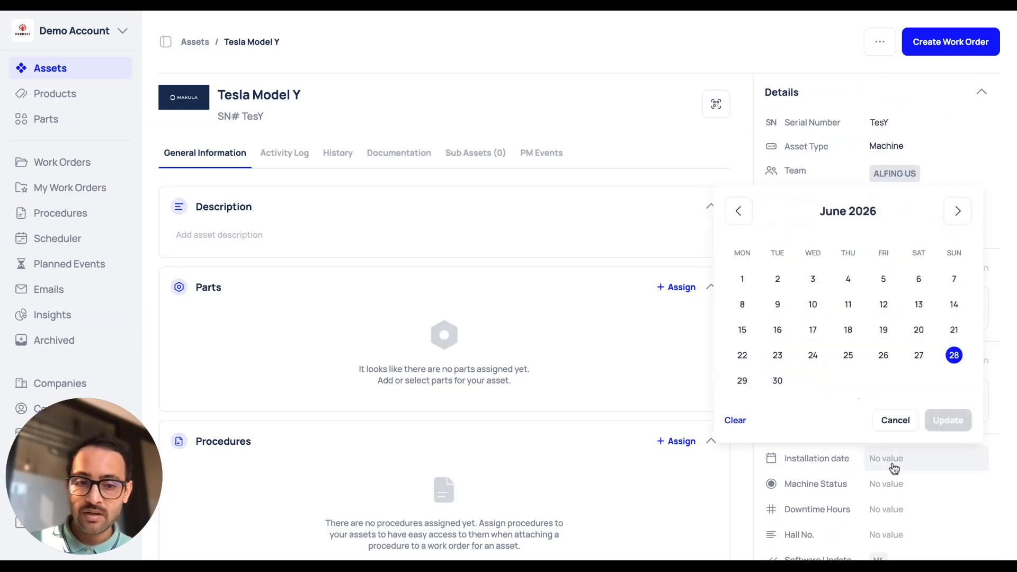
pyautogui.click(919, 358)
pyautogui.click(946, 420)
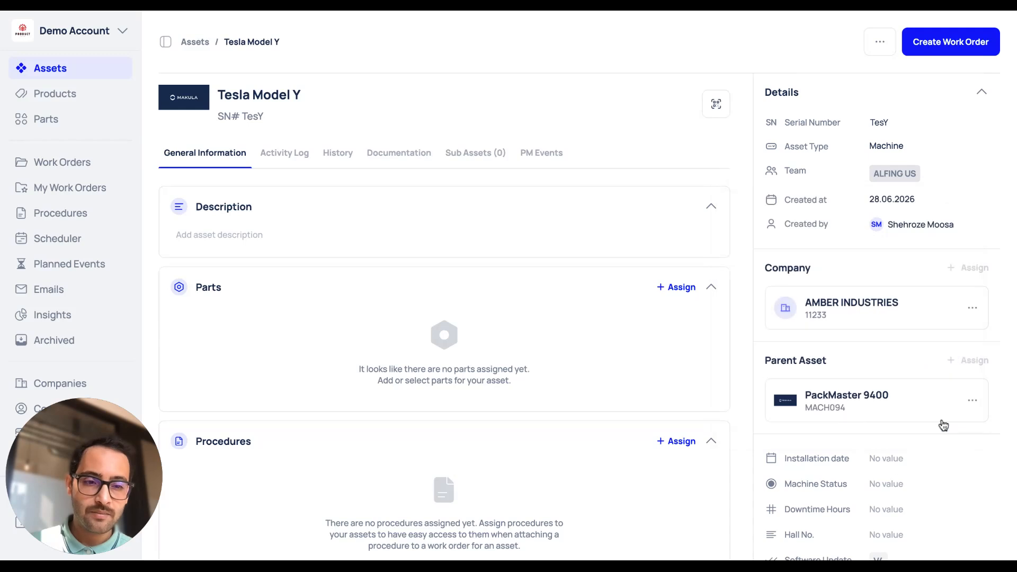
# Assign the Actuator, Control Lever, Cooling Fan and Drive Chain parts to the Tesla Model Y asset.
pyautogui.scroll(-3, 909, 464)
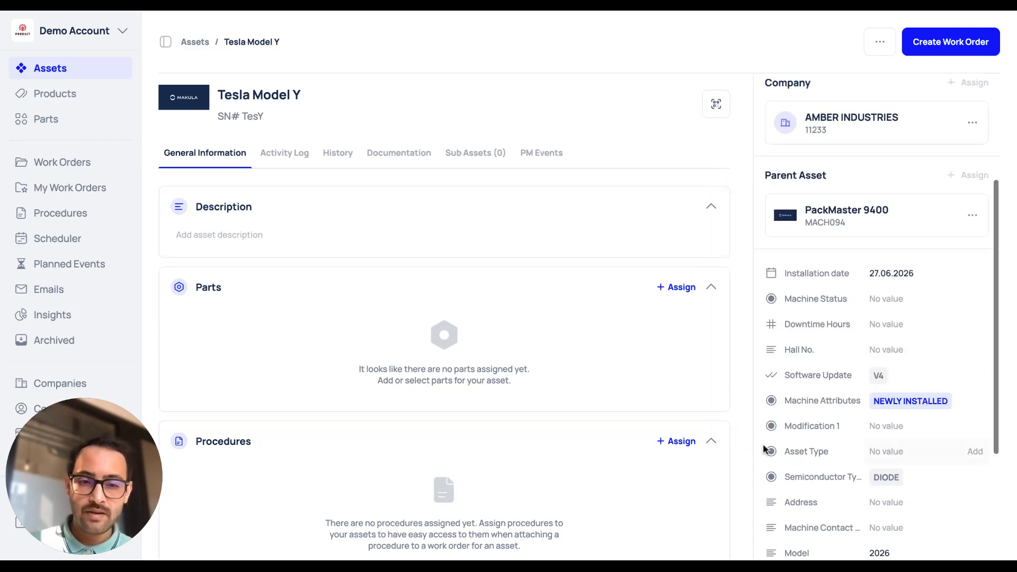
pyautogui.scroll(-1, 764, 449)
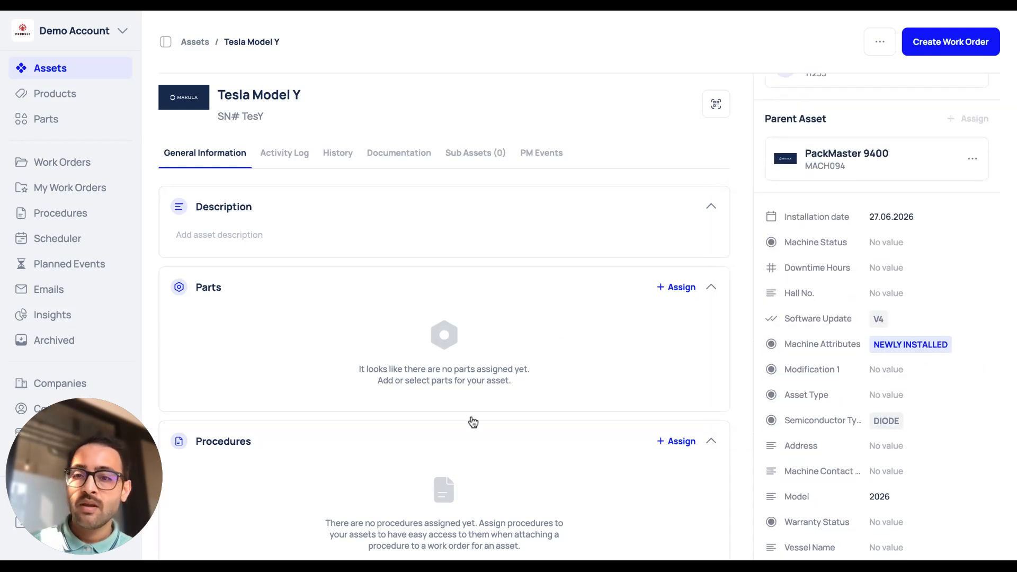
pyautogui.scroll(-1, 403, 501)
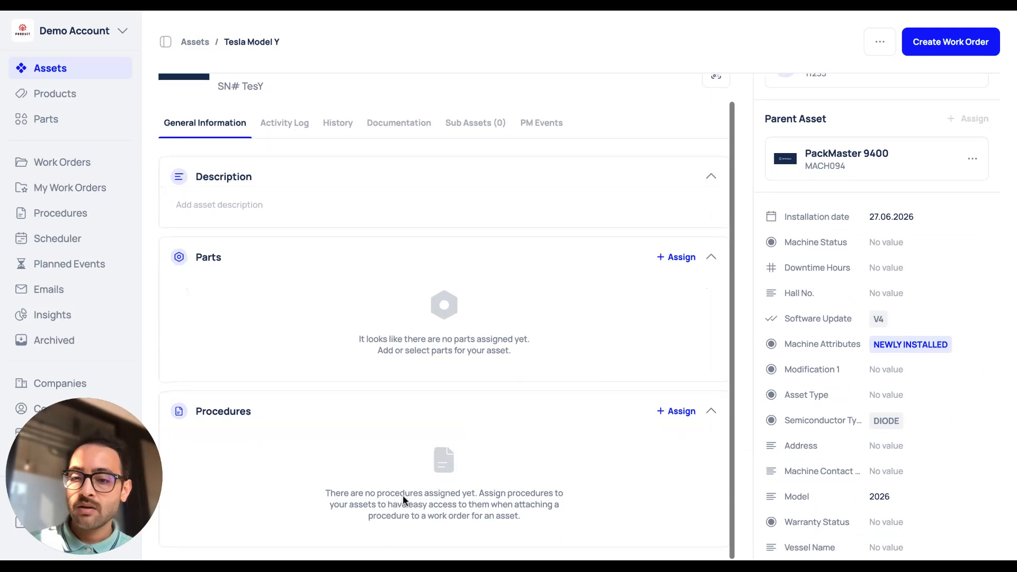
pyautogui.click(677, 260)
pyautogui.click(671, 196)
pyautogui.scroll(-10, 628, 338)
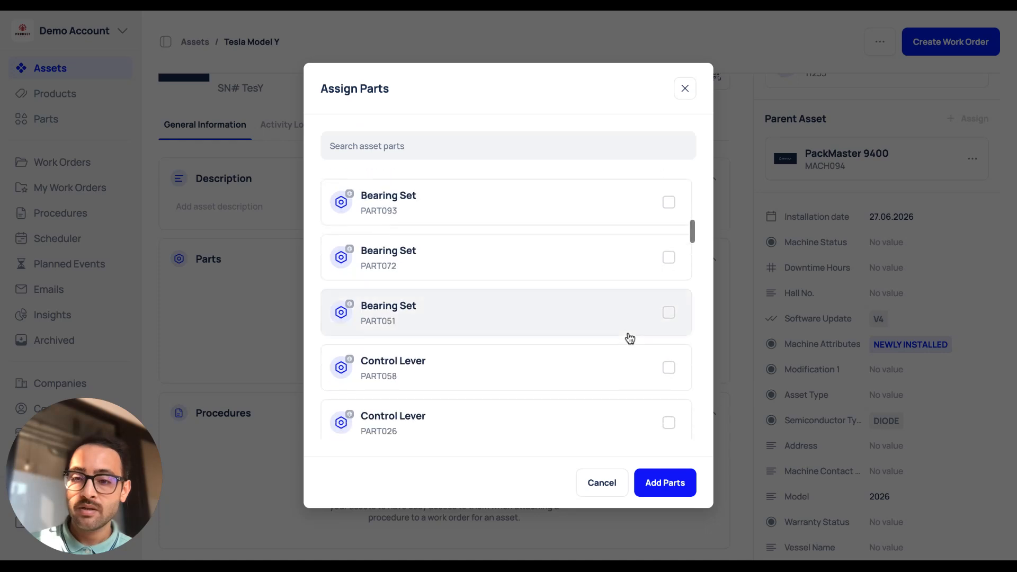
pyautogui.click(668, 256)
pyautogui.scroll(-5, 574, 356)
pyautogui.scroll(-10, 574, 356)
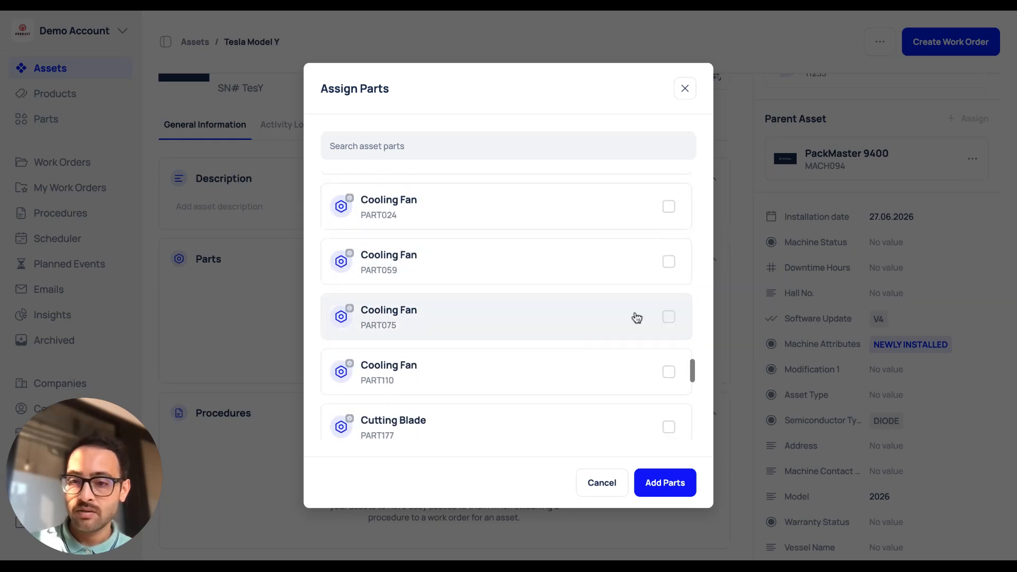
pyautogui.click(662, 326)
pyautogui.scroll(-10, 661, 328)
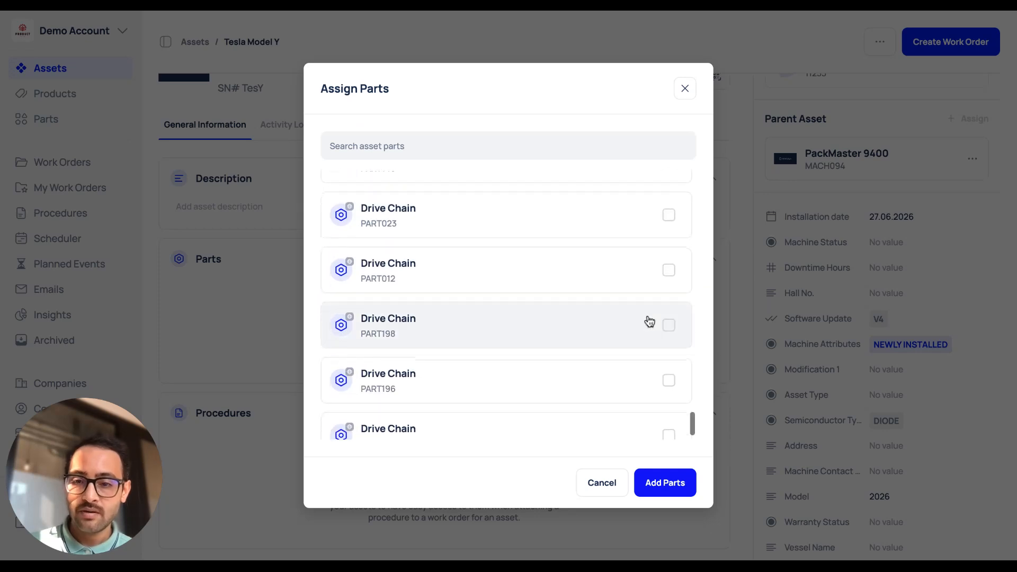
pyautogui.click(668, 218)
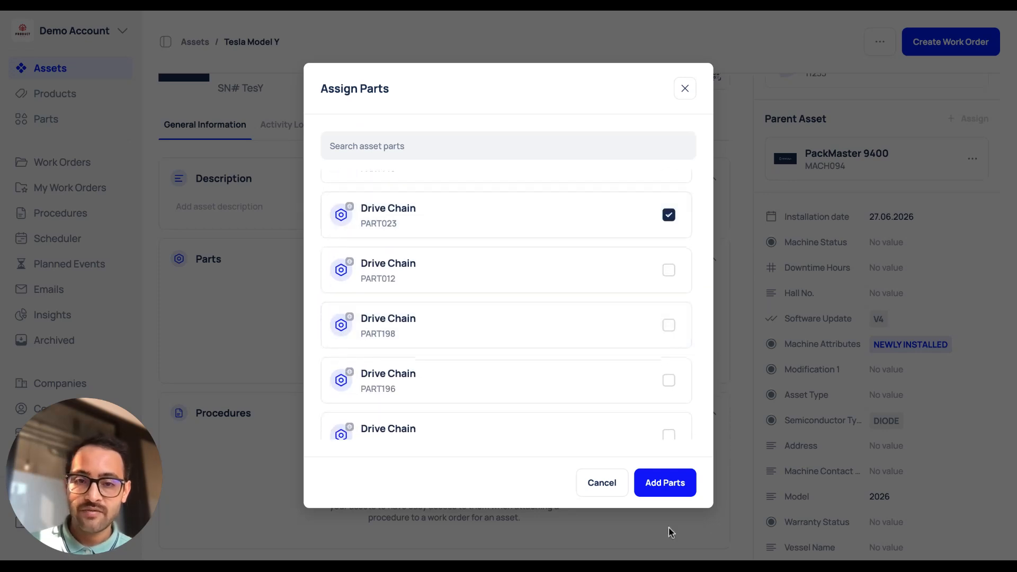
pyautogui.click(674, 488)
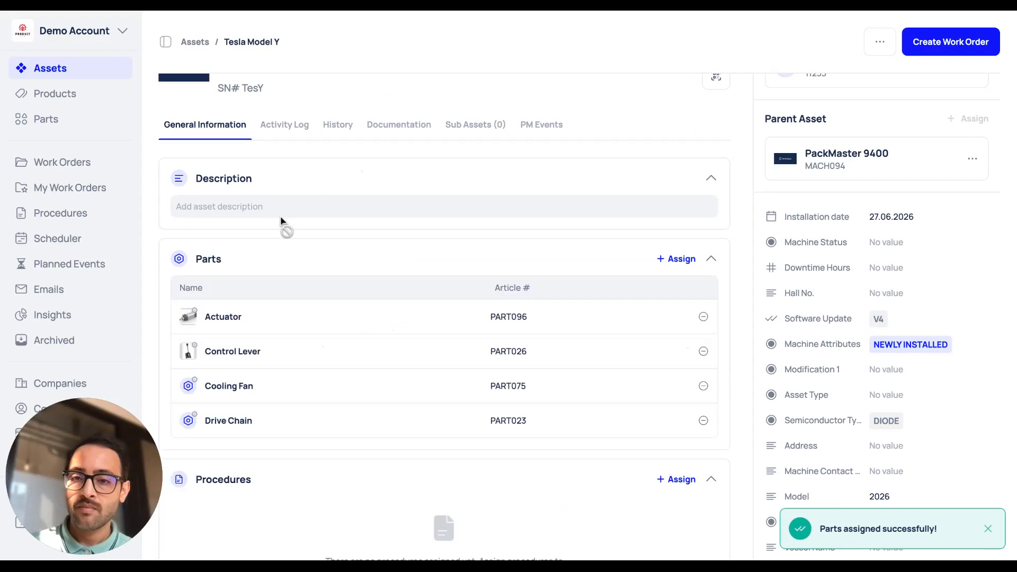
# Open the asset's QR code and switch off showing the asset name and serial number.
pyautogui.scroll(2, 657, 256)
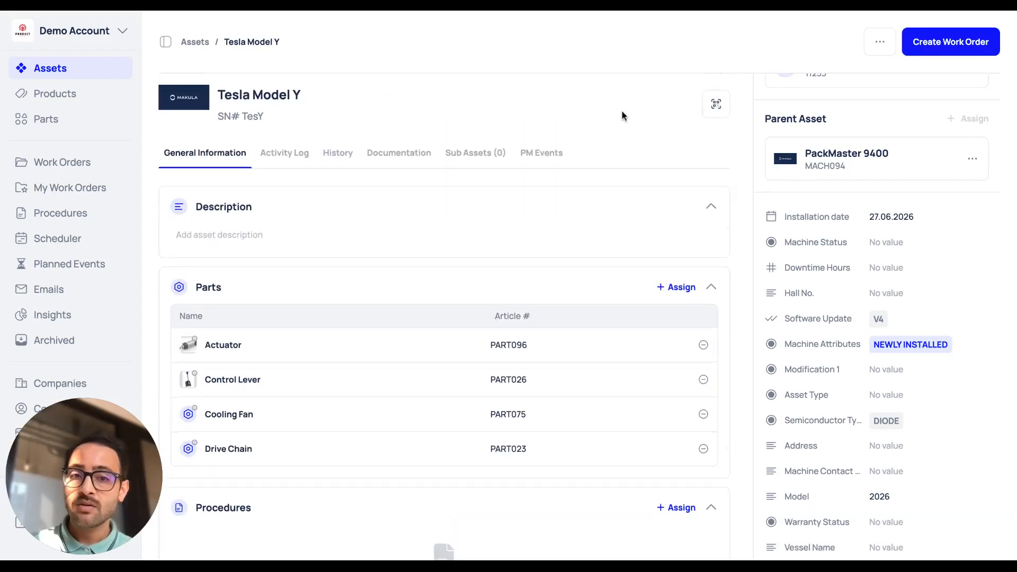
pyautogui.click(713, 111)
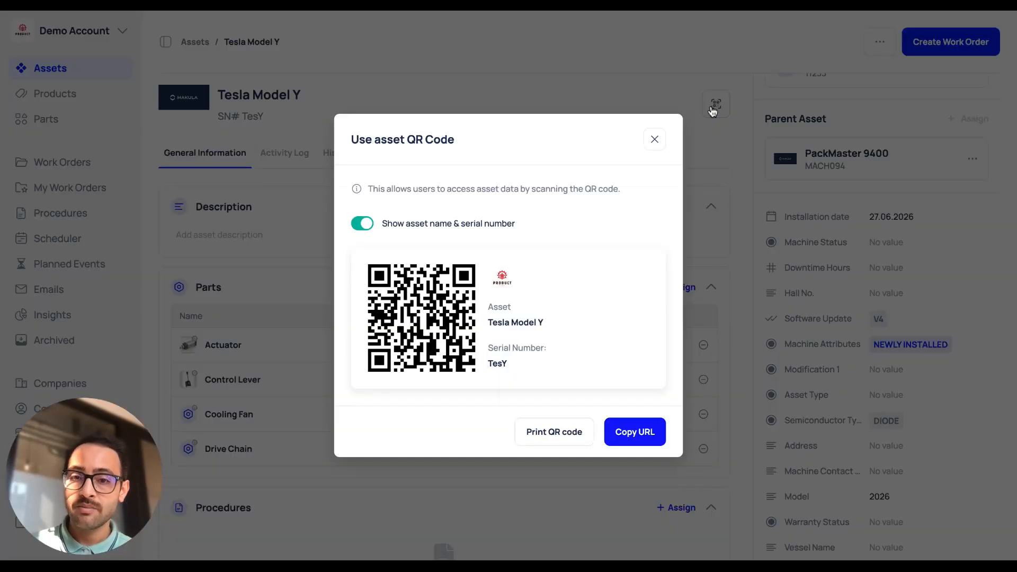
pyautogui.click(364, 226)
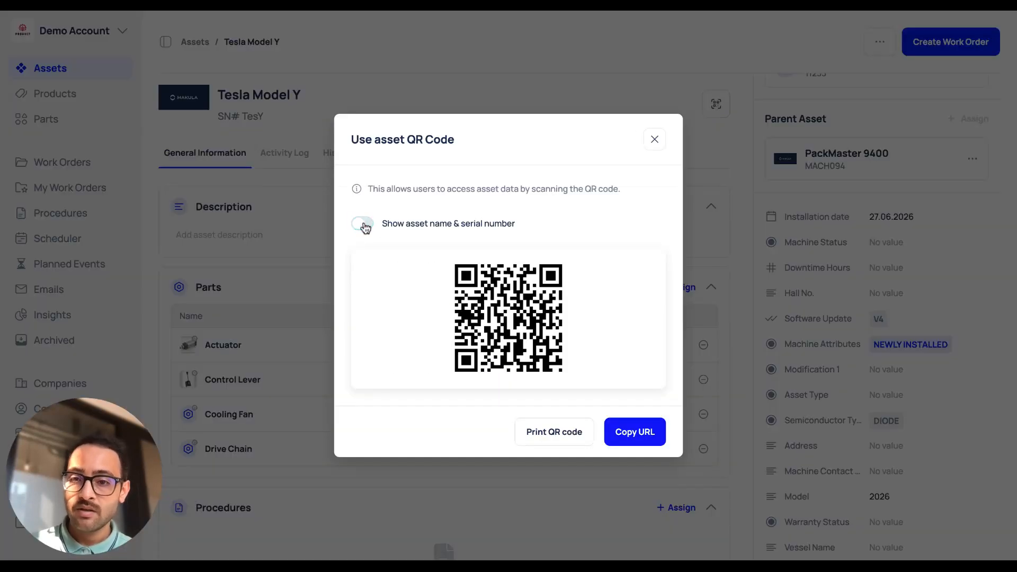